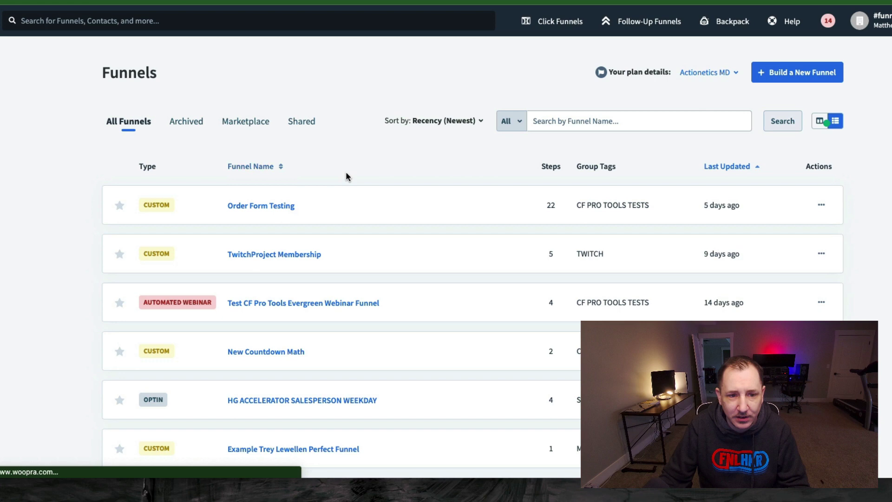
- In the Order Form Testing funnel, add a one-time product paid through Stripe Funnel Services
left_click(269, 205)
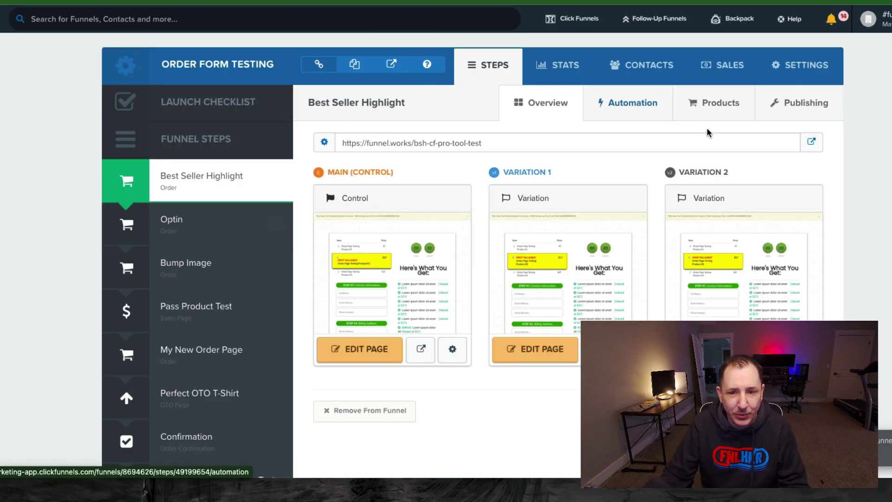
left_click(723, 105)
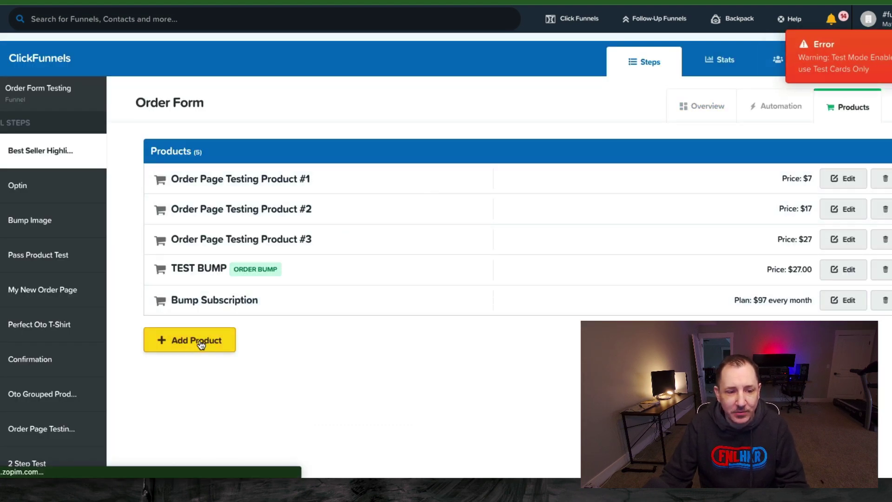
left_click(222, 338)
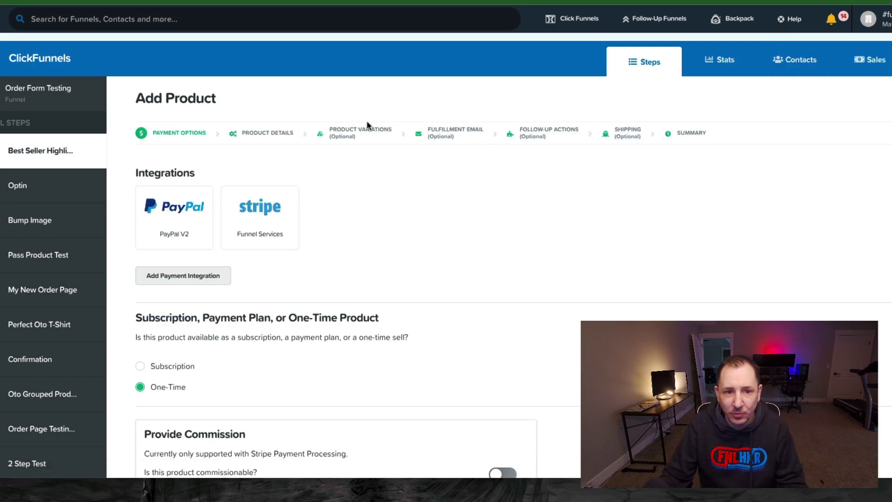
left_click(262, 214)
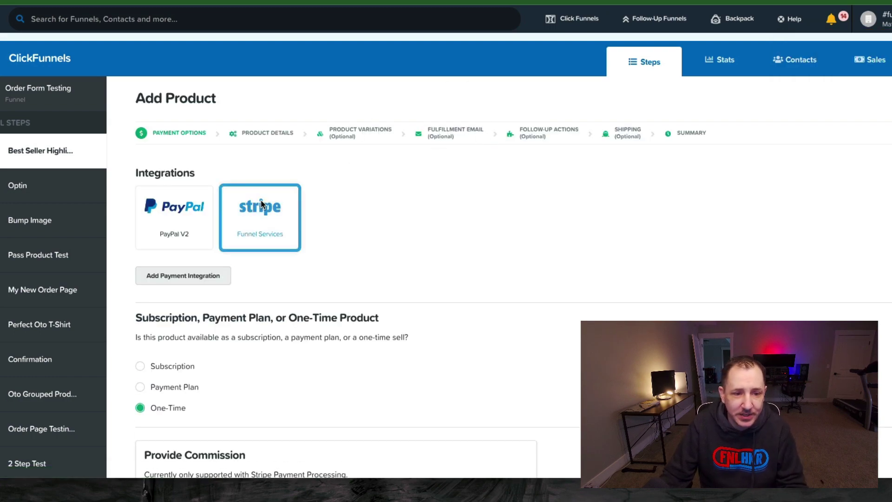
scroll(416, 257, "down", 2)
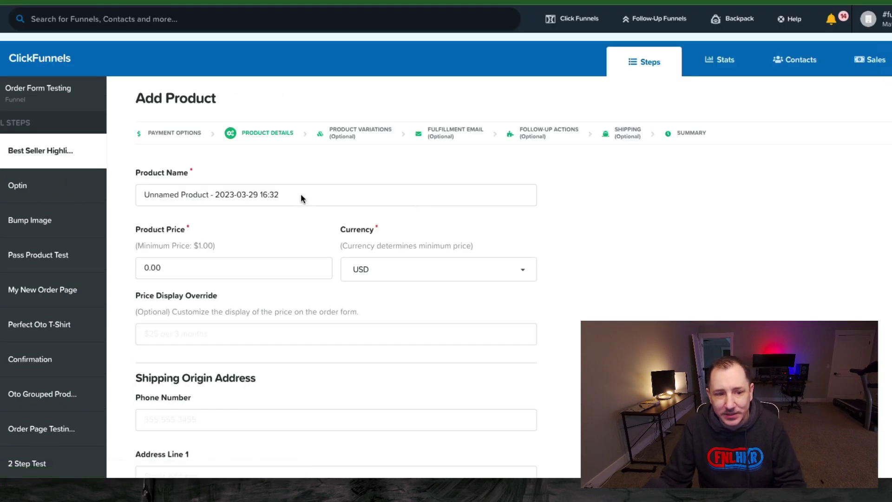
- Name the product 'My Cool Free Book (Plus Shipping)' and set its price to 9.97
triple_click(301, 194)
type("My C")
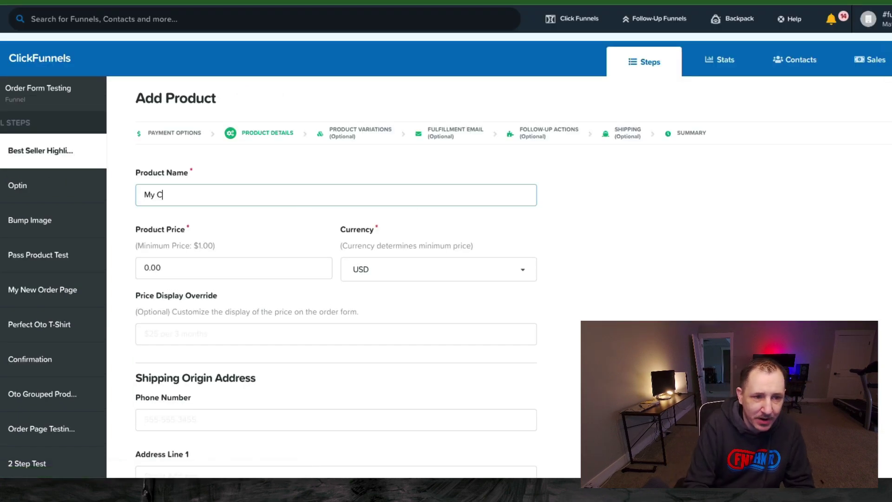
type("ool Free B")
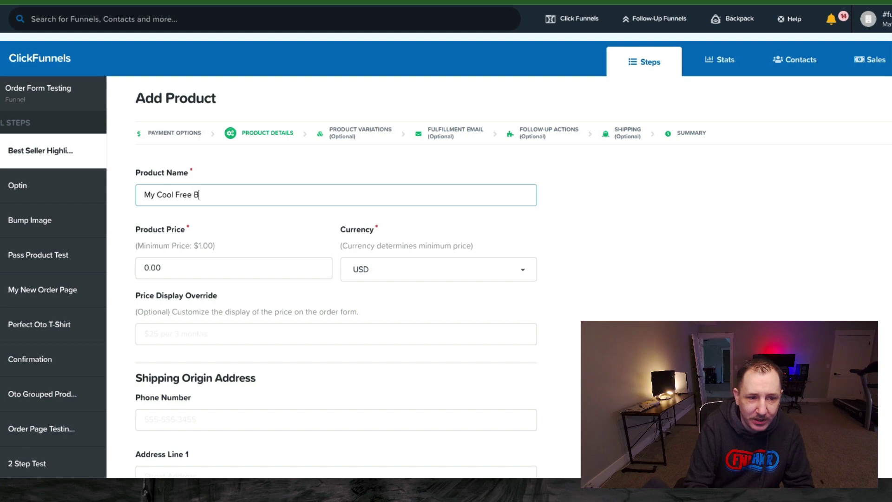
type("ook (Plus Shipping)")
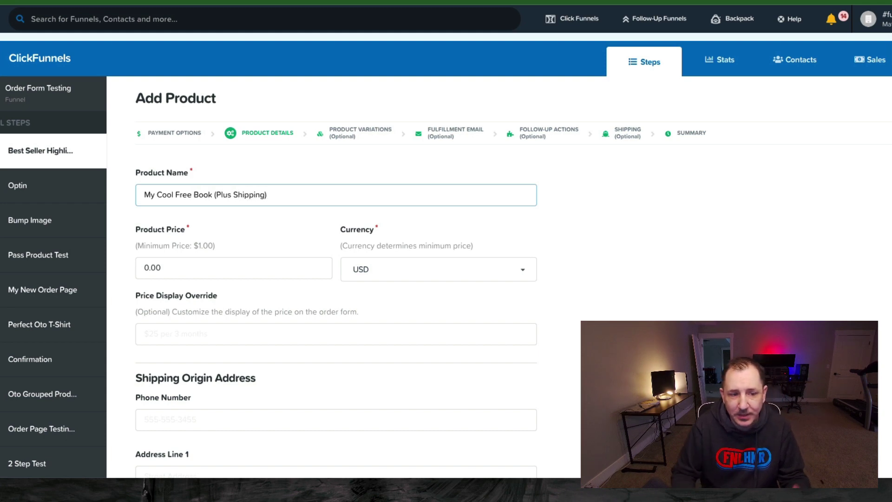
left_click(214, 265)
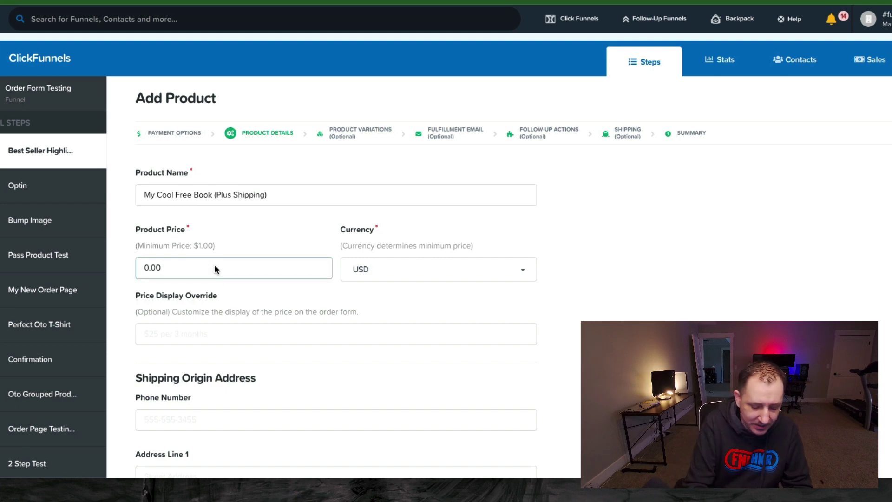
type("0")
key("BackSpace")
key("BackSpace")
key("BackSpace")
key("BackSpace")
key("BackSpace")
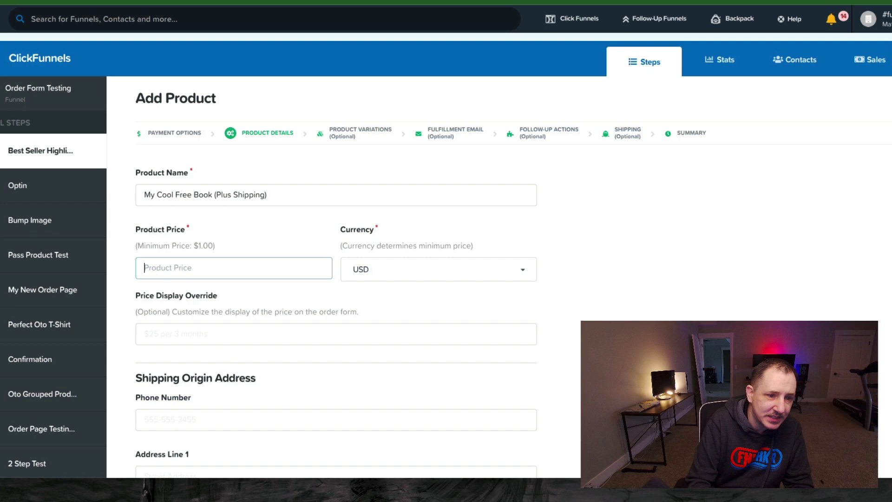
type("9.97")
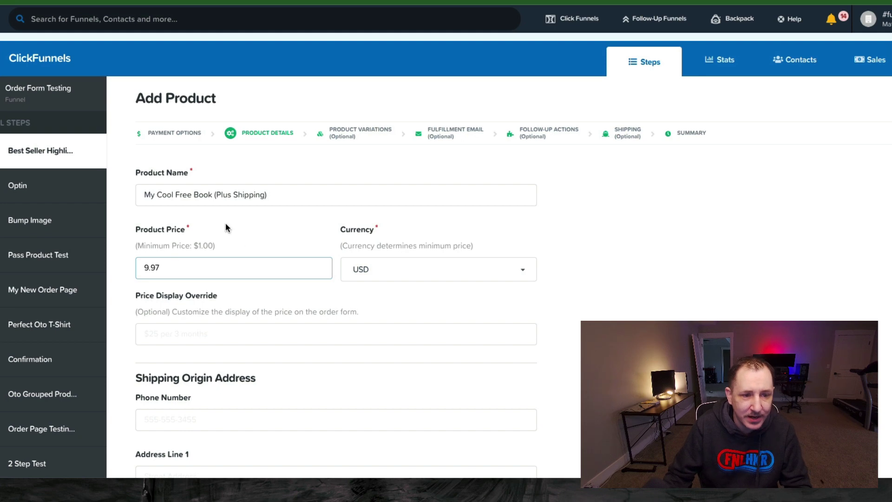
- Change the product name's suffix from '(Plus Shipping)' to '(Free Book)'
left_click_drag(281, 195, 214, 194)
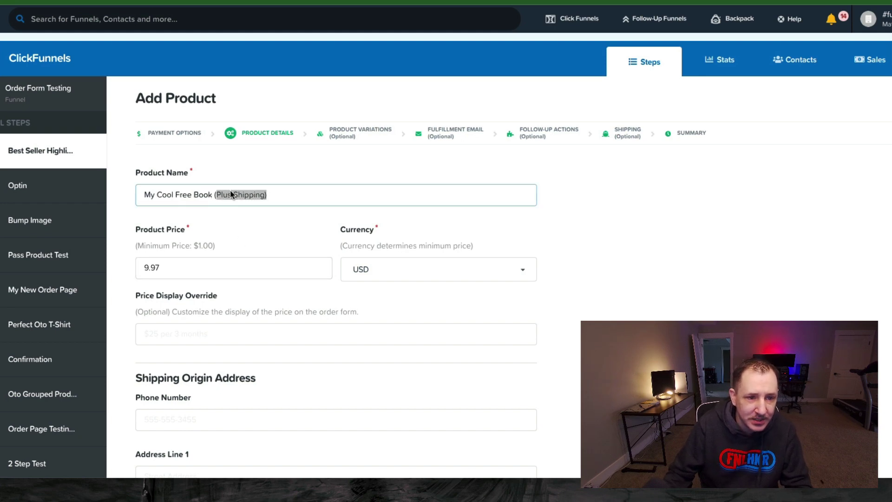
key("BackSpace")
type("(Free BOok")
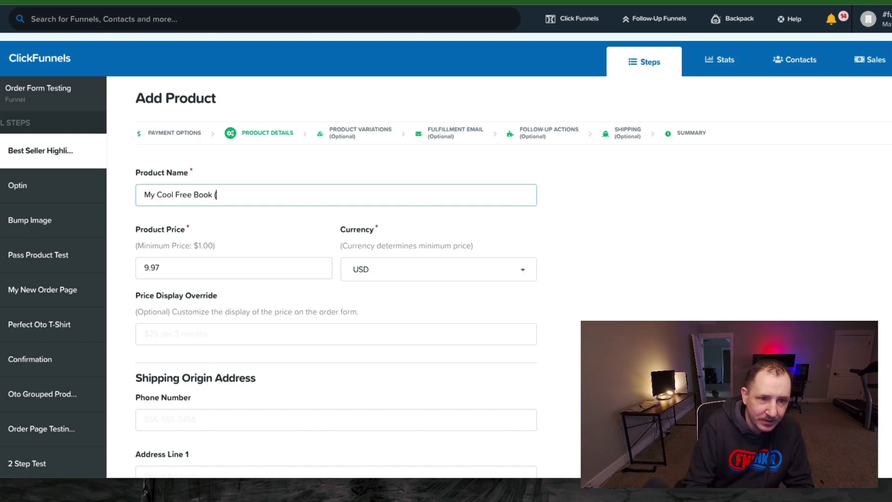
key("BackSpace")
key("BackSpace")
key("BackSpace")
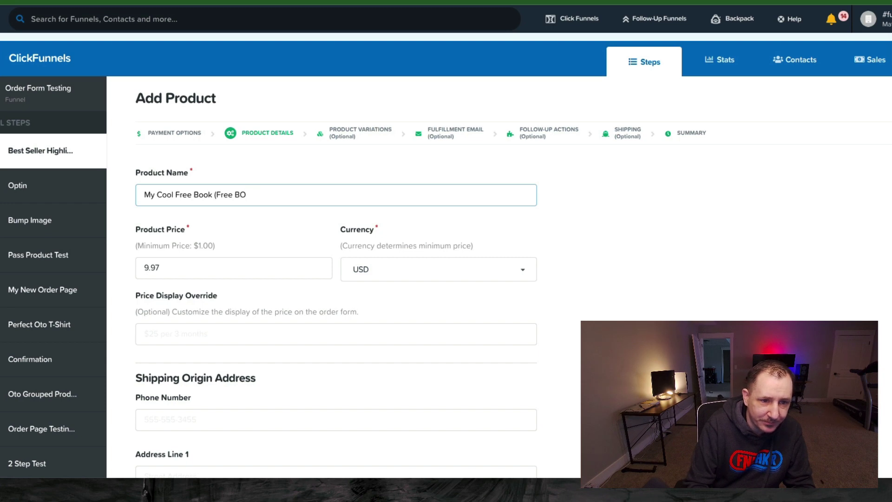
type("ook)")
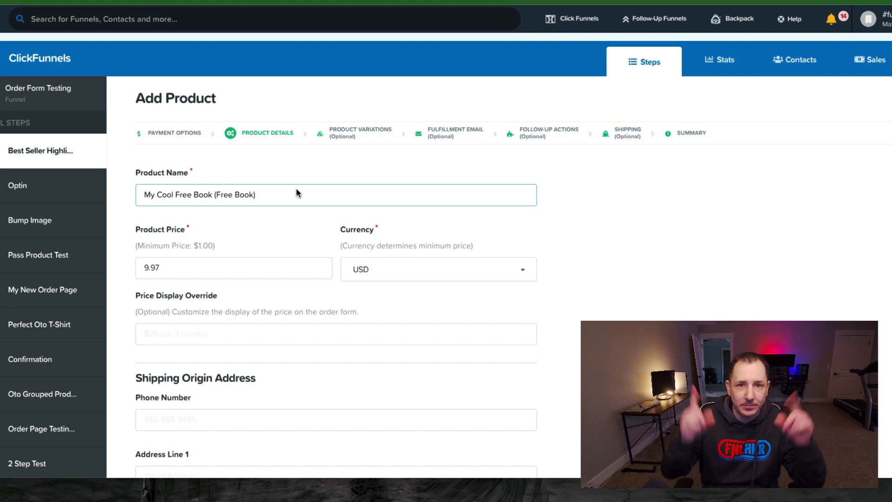
- Set the product price to 10 and the price display override to $10
left_click(251, 266)
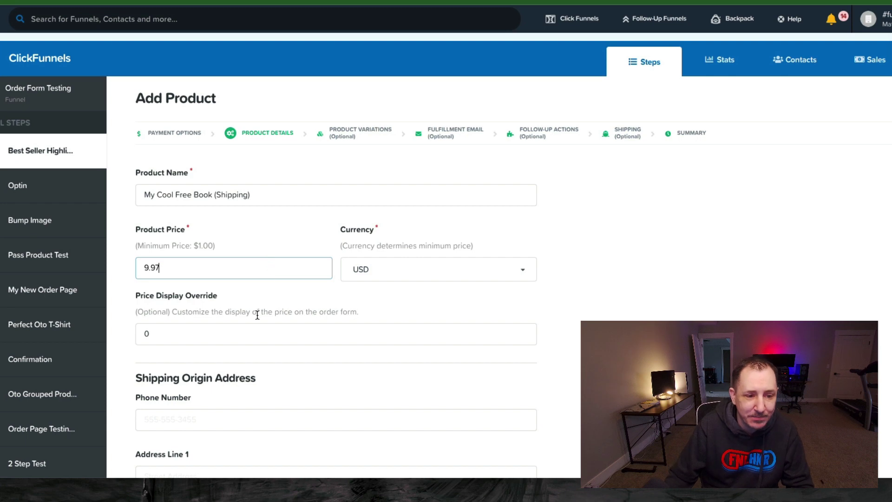
key("Tab")
type("10")
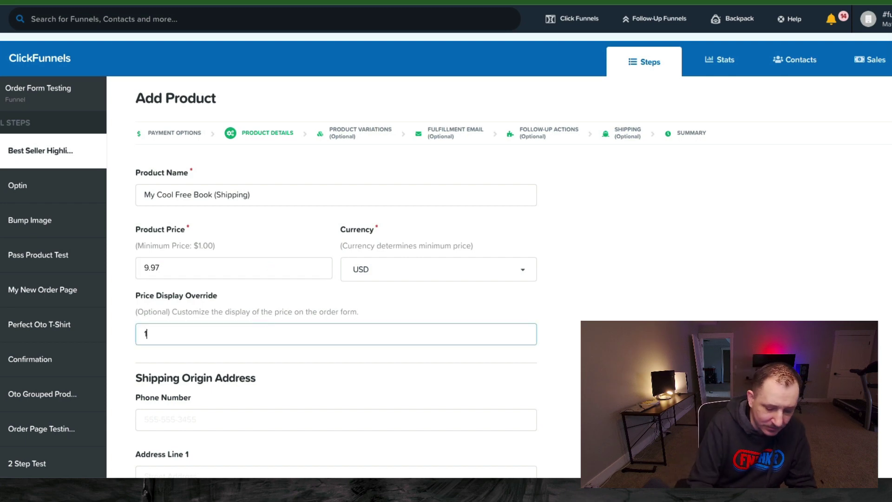
double_click(199, 271)
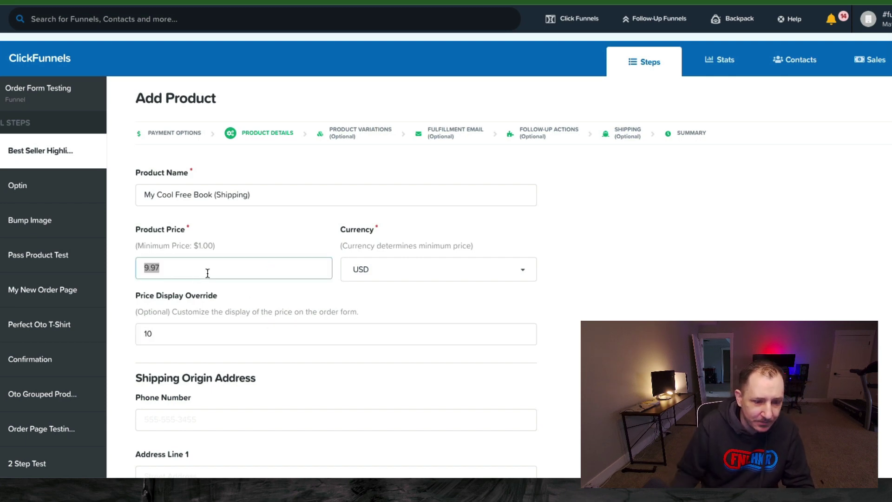
type("10")
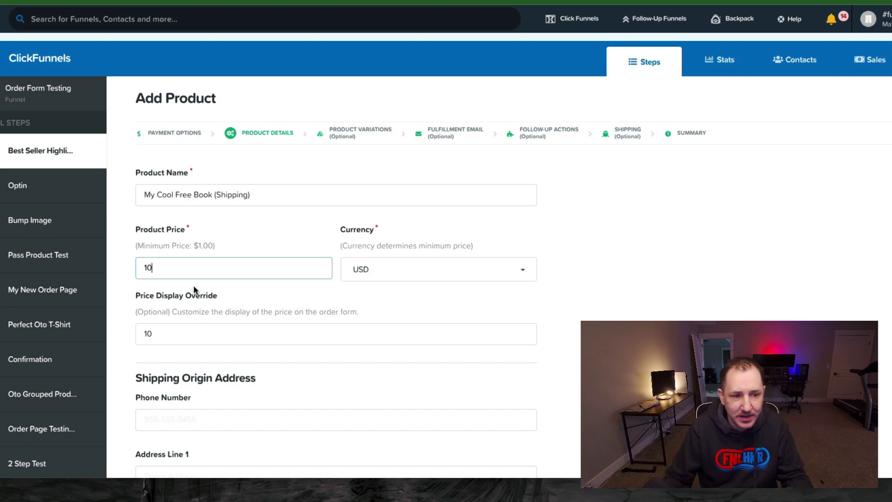
left_click(145, 334)
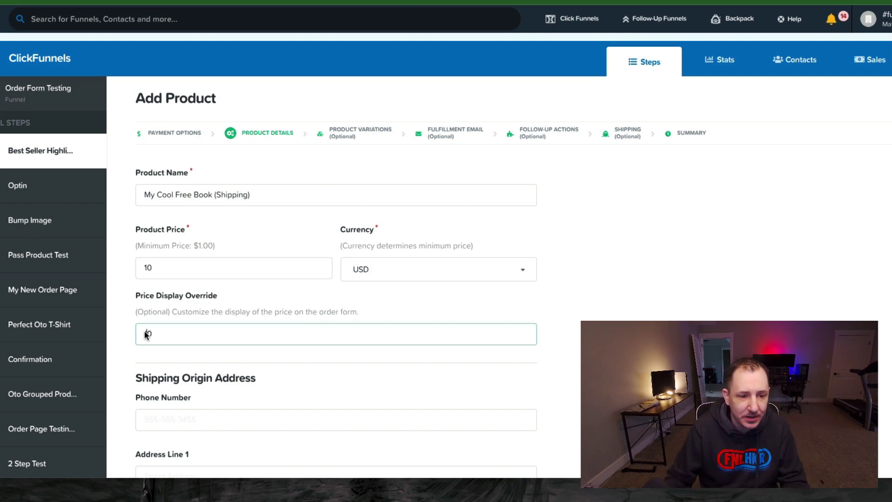
type("$")
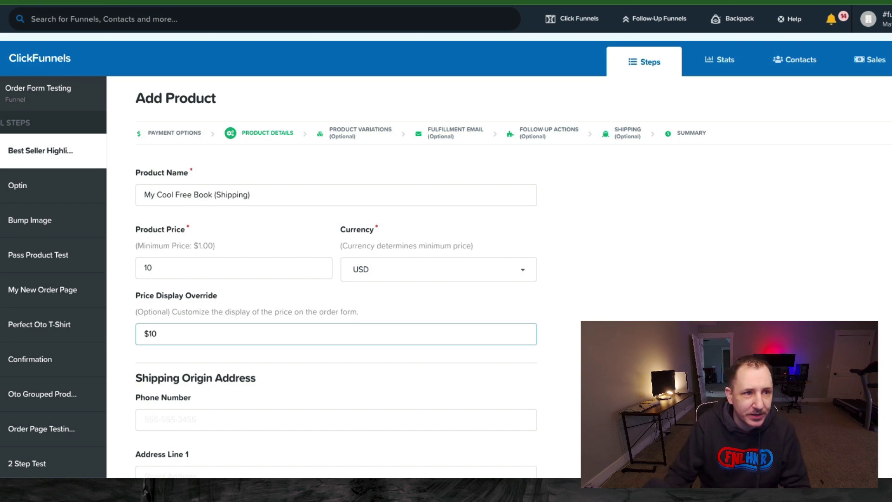
key("ctrl+Tab")
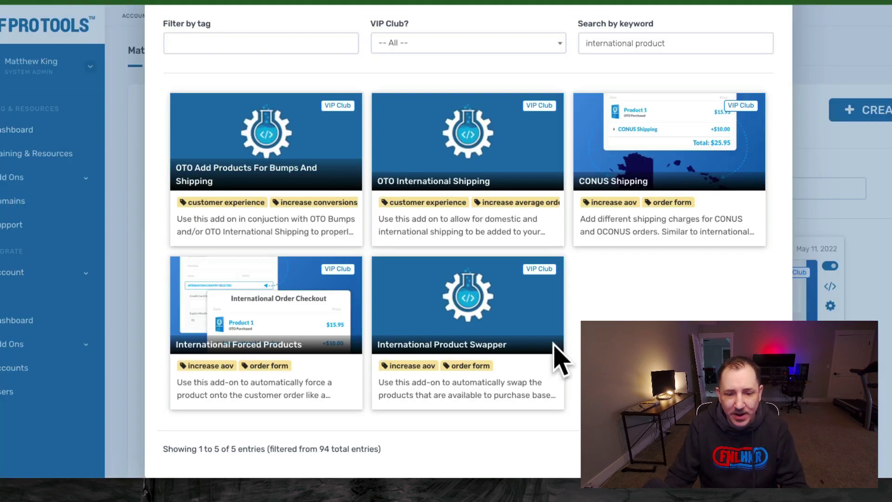
- Open the International Product Swapper add-on setup and reach its domestic and international product ID fields
left_click(462, 331)
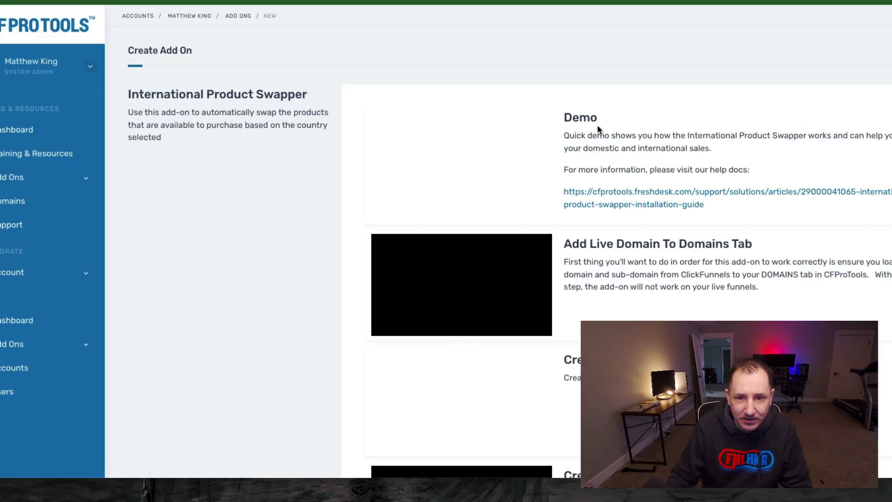
scroll(600, 149, "down", 3)
scroll(607, 160, "down", 10)
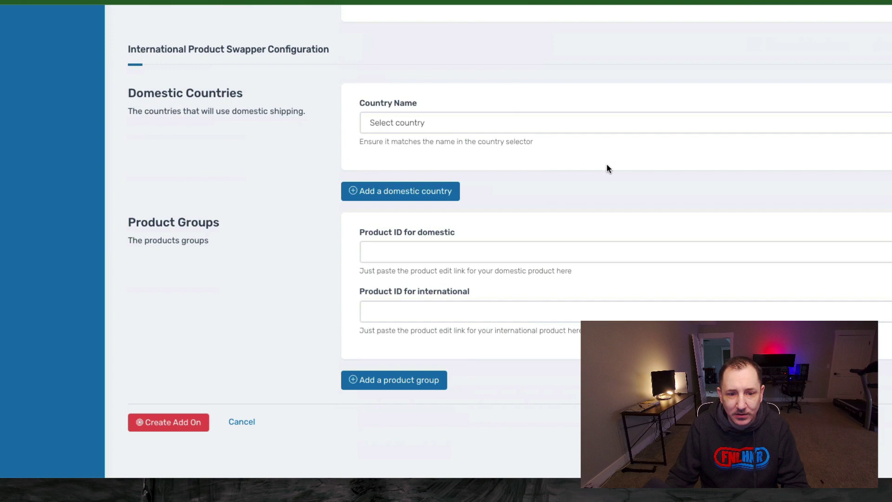
left_click(438, 259)
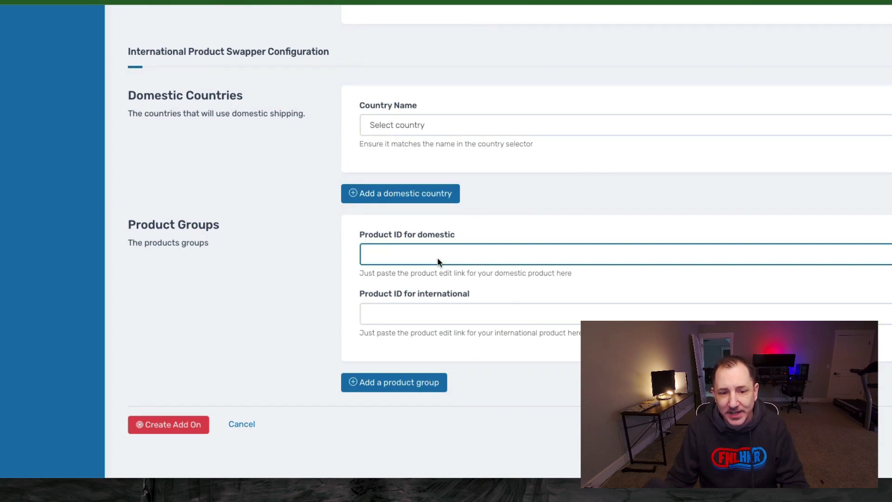
left_click(455, 308)
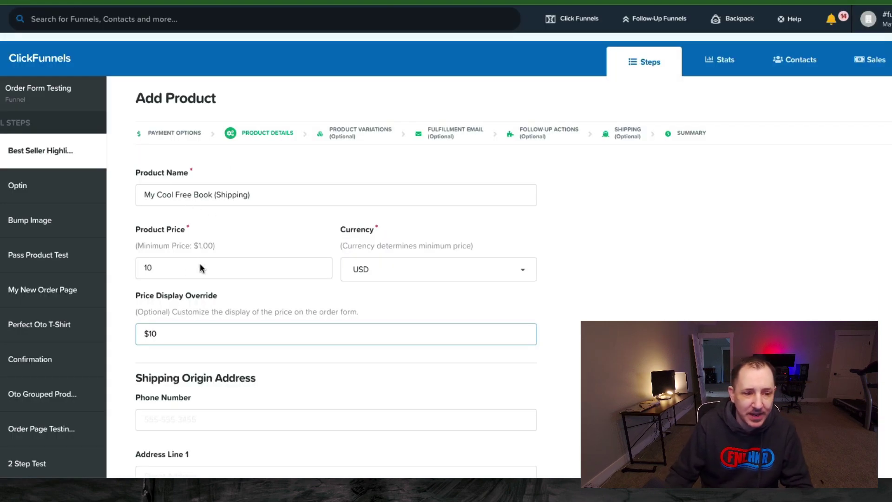
- Change the product price to 20 and the price display override to $20
double_click(200, 265)
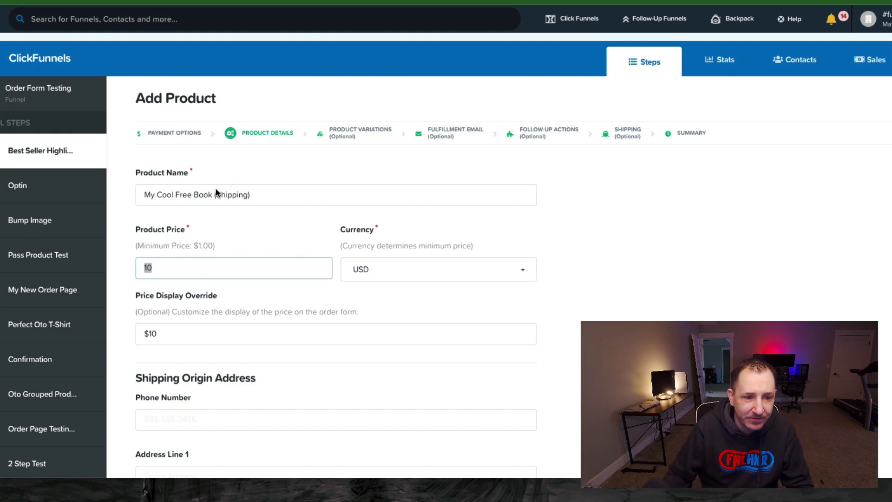
left_click(188, 271)
double_click(190, 265)
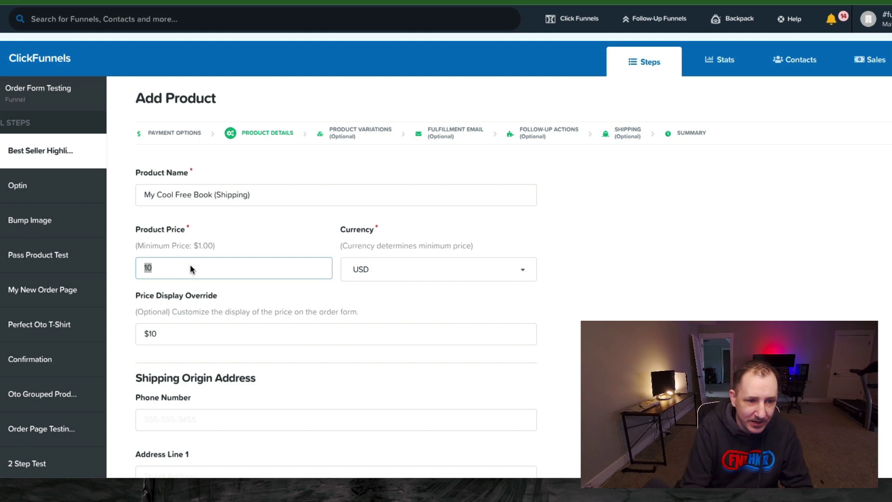
type("20")
double_click(150, 335)
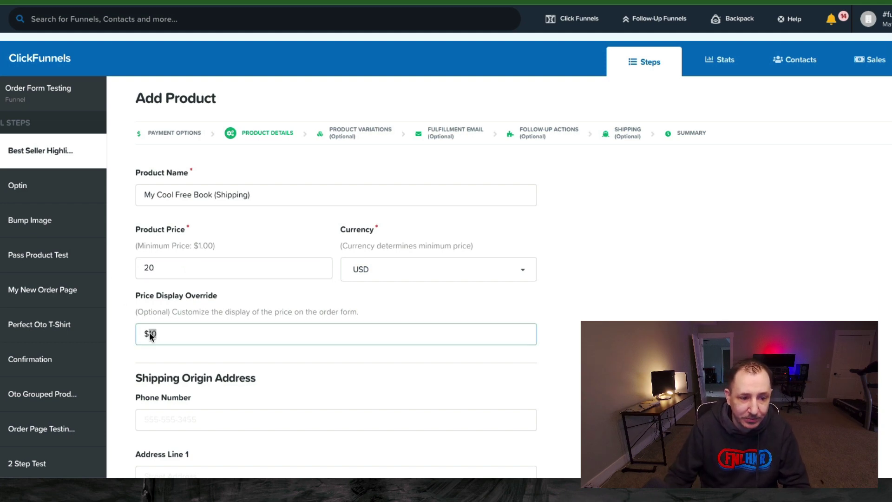
type("20")
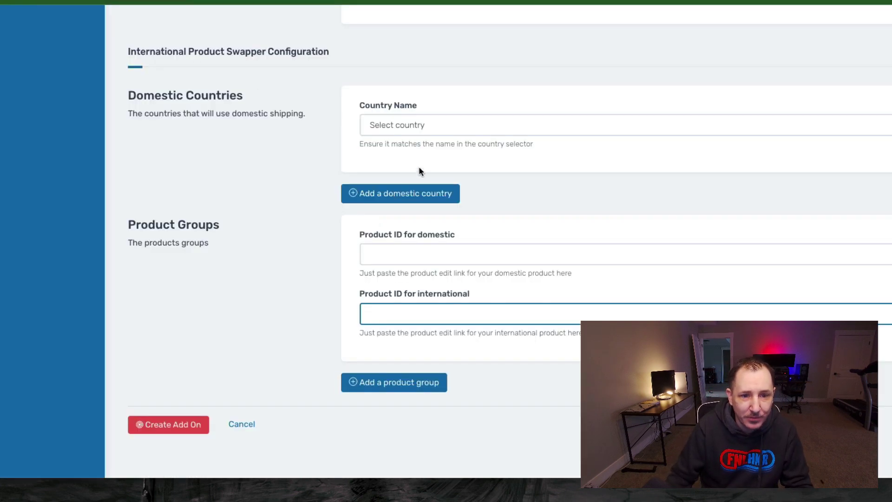
- Choose United States as the product swapper's domestic country
left_click(433, 125)
left_click(434, 138)
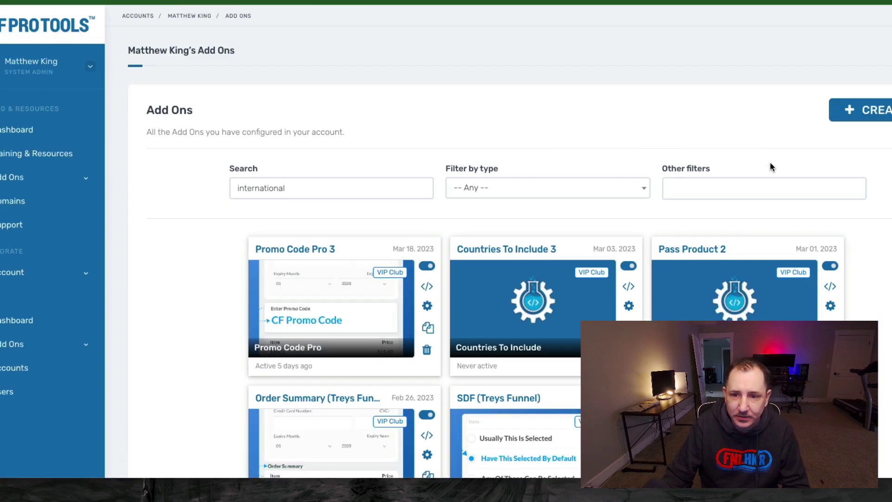
- Create a new International Shipping add-on, found by searching 'international', and scroll to its settings
left_click(865, 118)
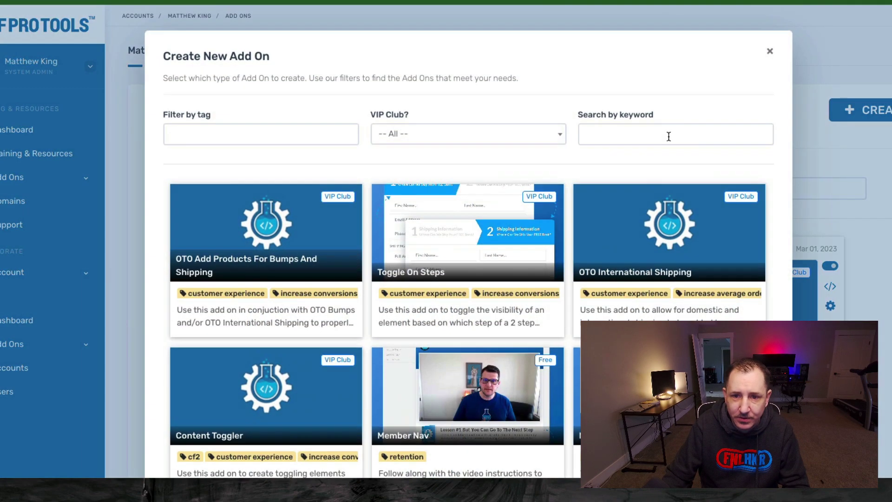
left_click(668, 136)
type("int")
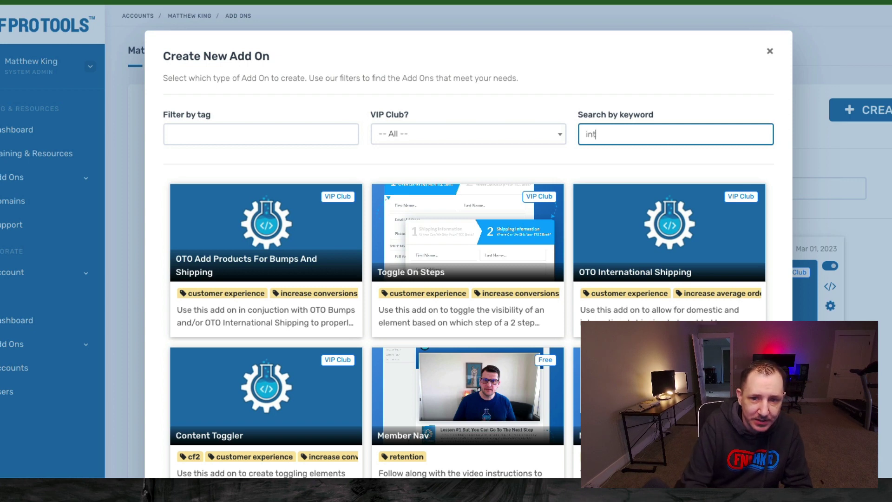
type("ernational")
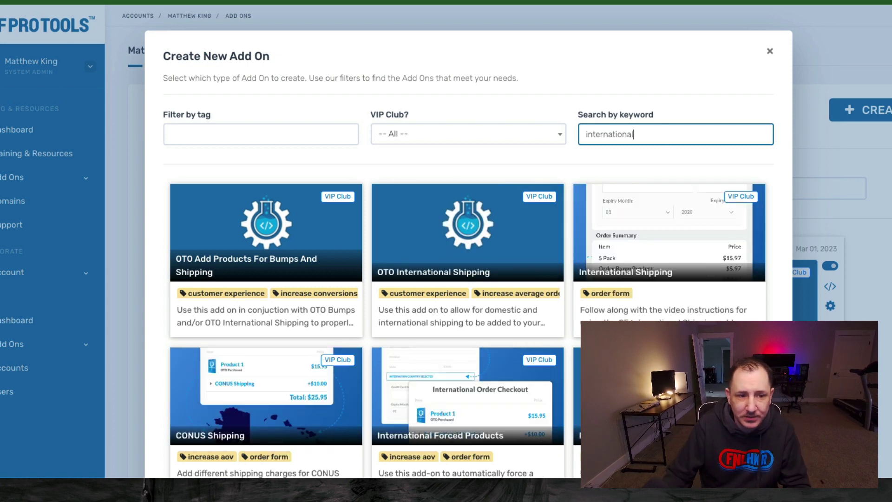
left_click(274, 263)
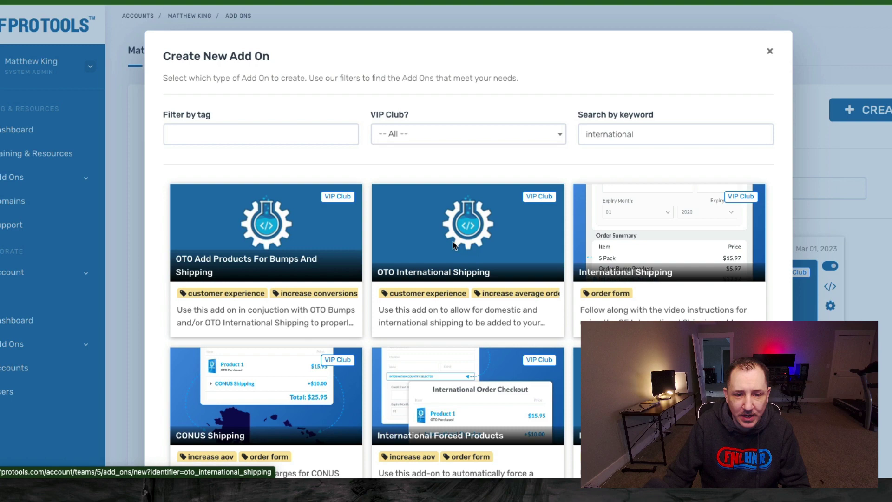
left_click(672, 232)
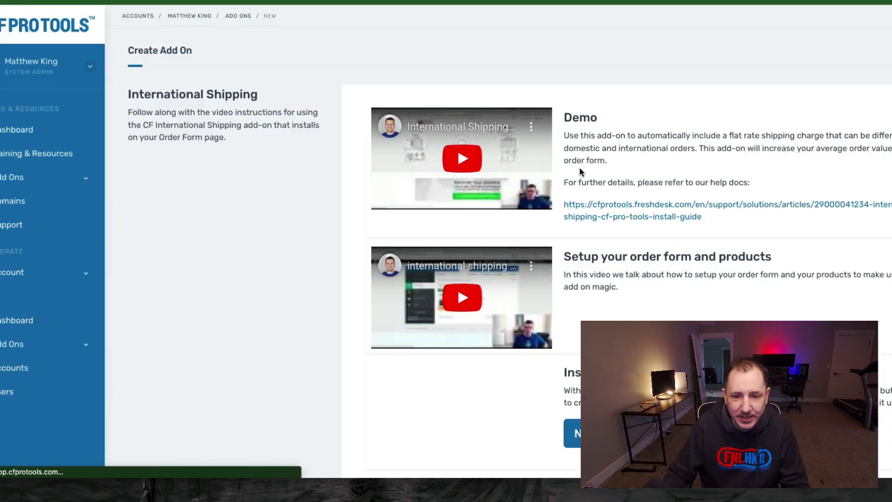
scroll(580, 168, "down", 2)
scroll(578, 173, "down", 15)
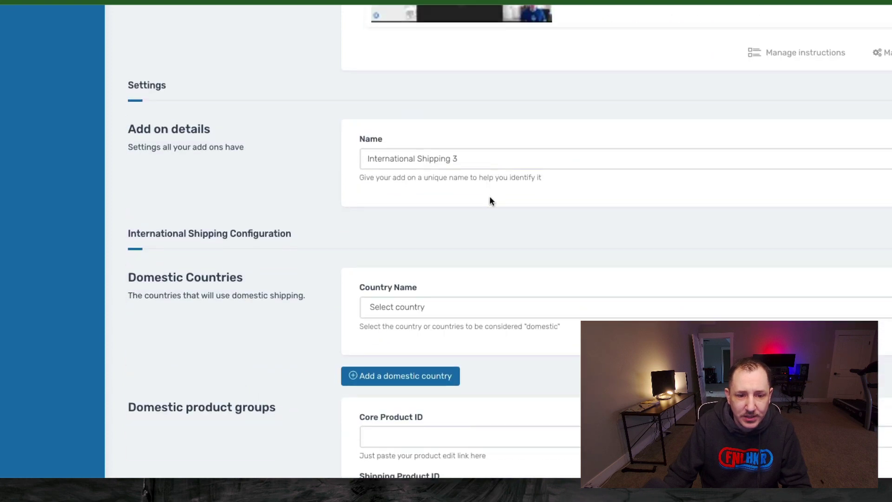
scroll(489, 201, "down", 2)
- Make United States the domestic country and enter 234234 as the domestic core product ID
scroll(491, 200, "up", 2)
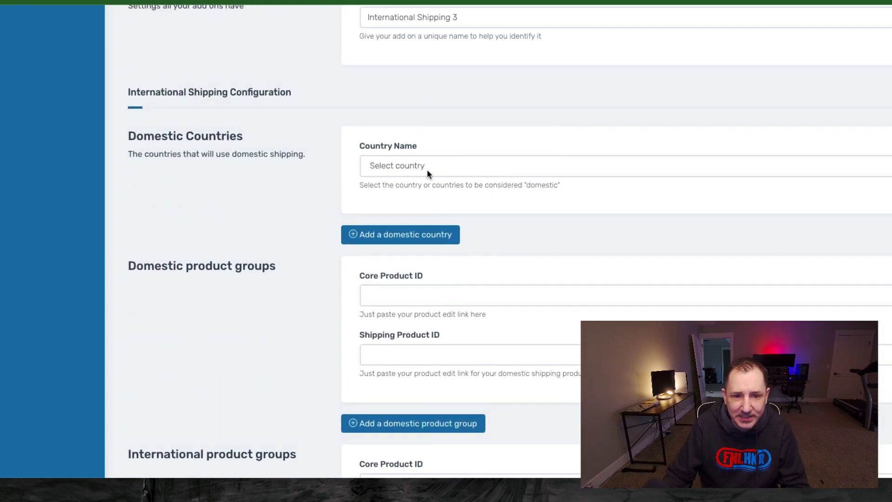
left_click(467, 165)
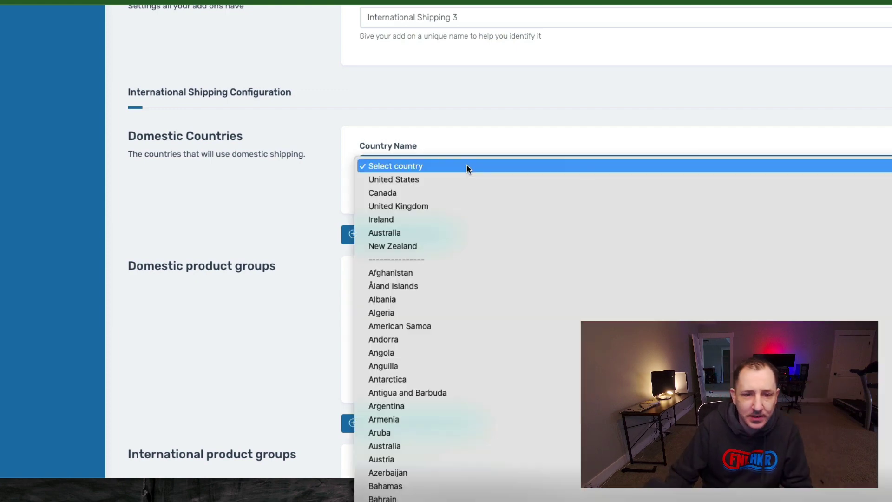
left_click(456, 179)
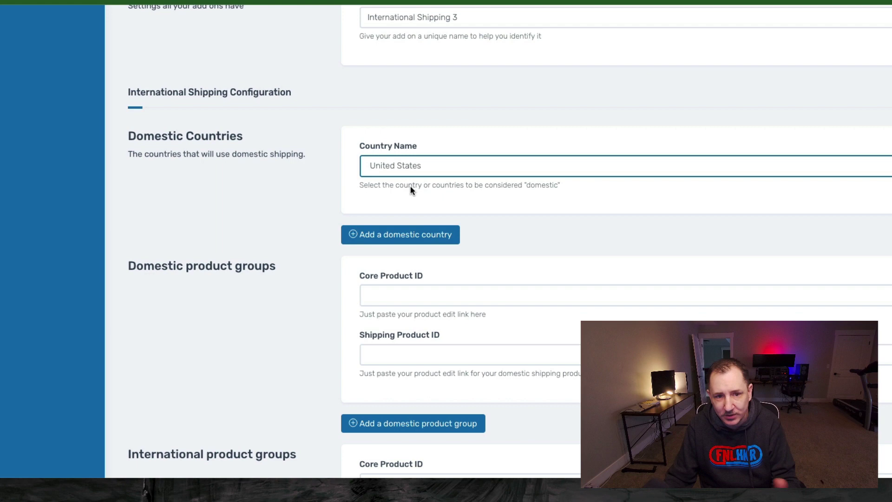
left_click(452, 293)
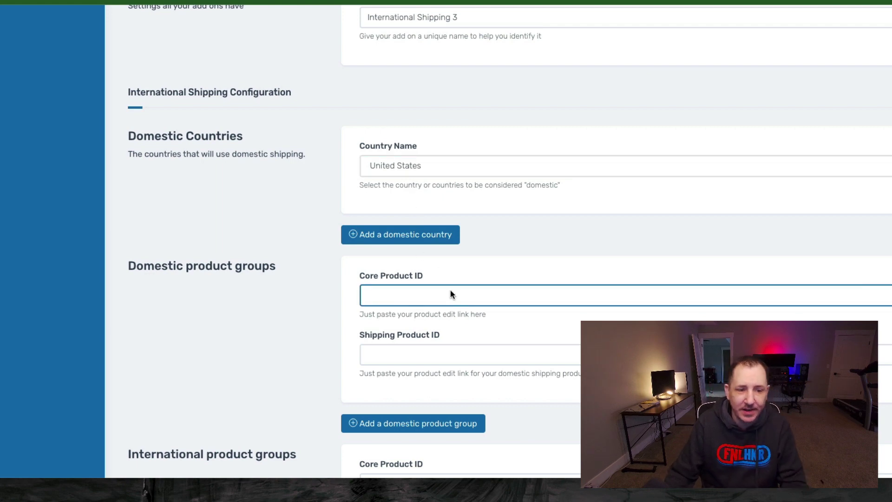
type("234234")
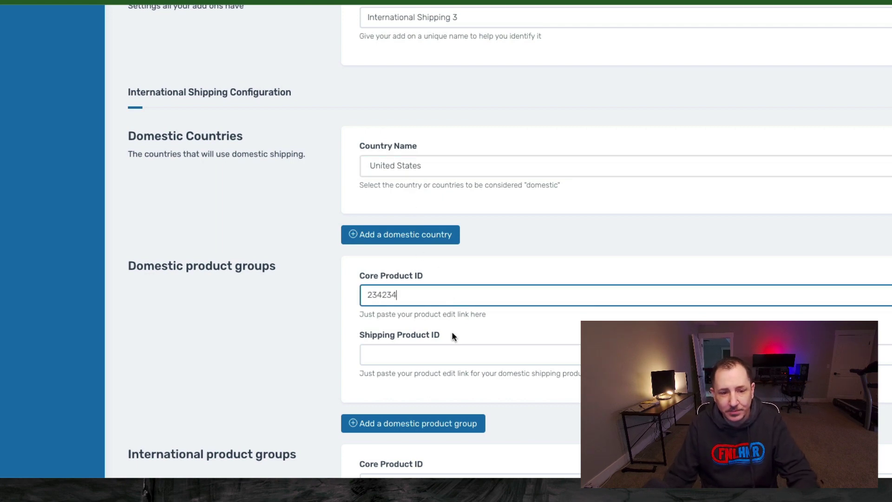
- Set the international core product ID to 234234 as well, copying the domestic value
scroll(446, 332, "down", 1)
scroll(445, 332, "down", 3)
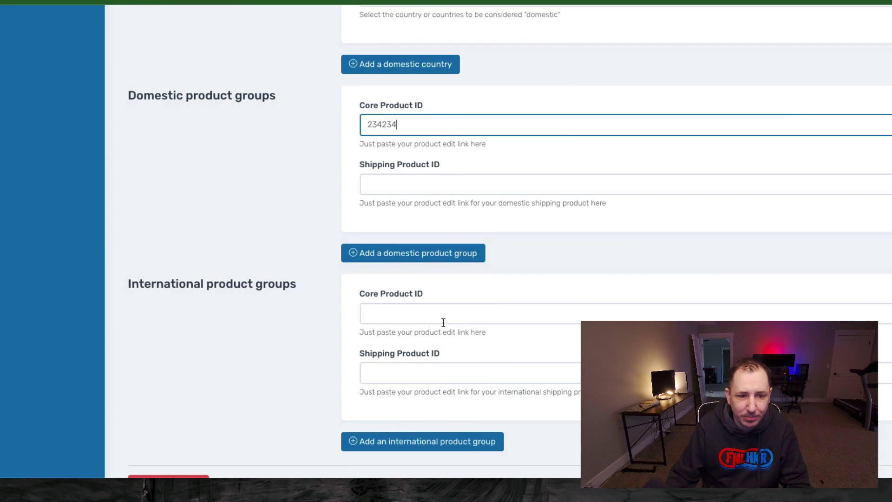
left_click(424, 314)
type("234534")
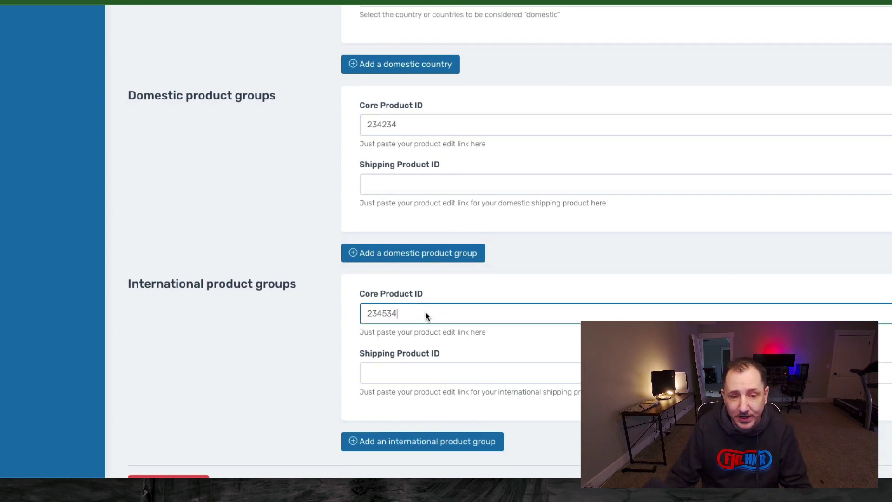
key("ctrl+a")
double_click(376, 121)
key("ctrl+c")
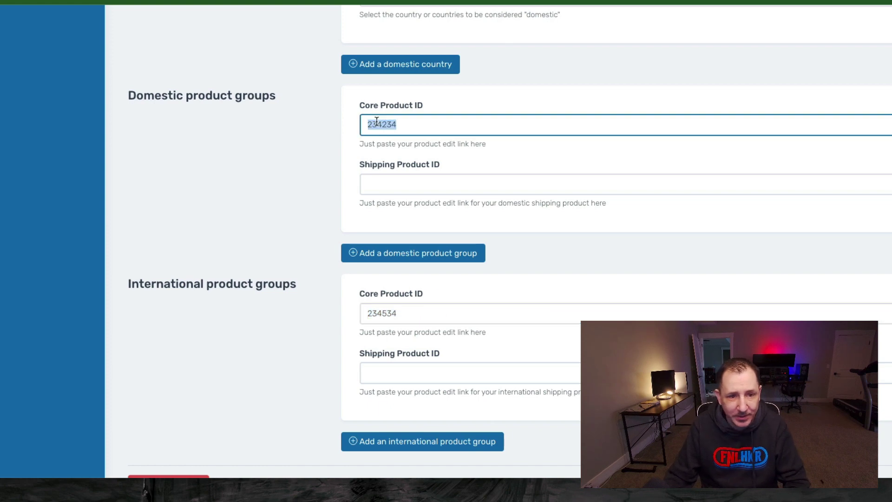
double_click(407, 307)
key("ctrl+v")
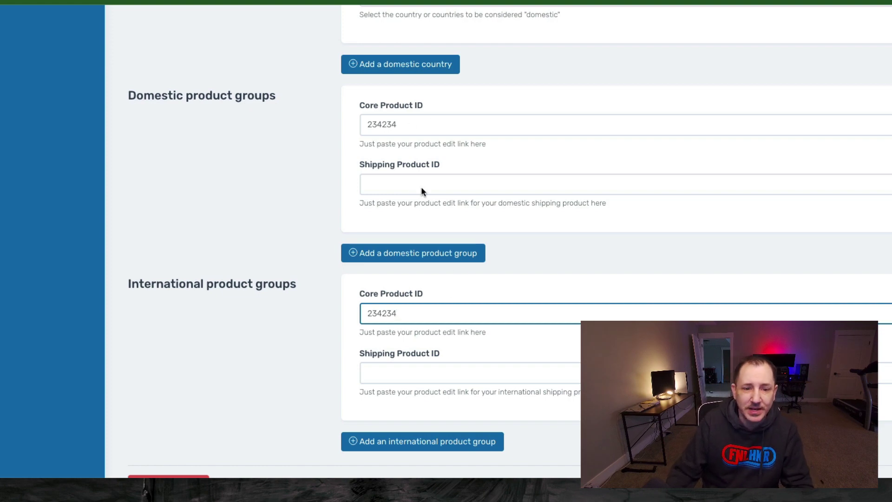
- Visit the domestic and international shipping product ID fields and add a second domestic product group
left_click(435, 191)
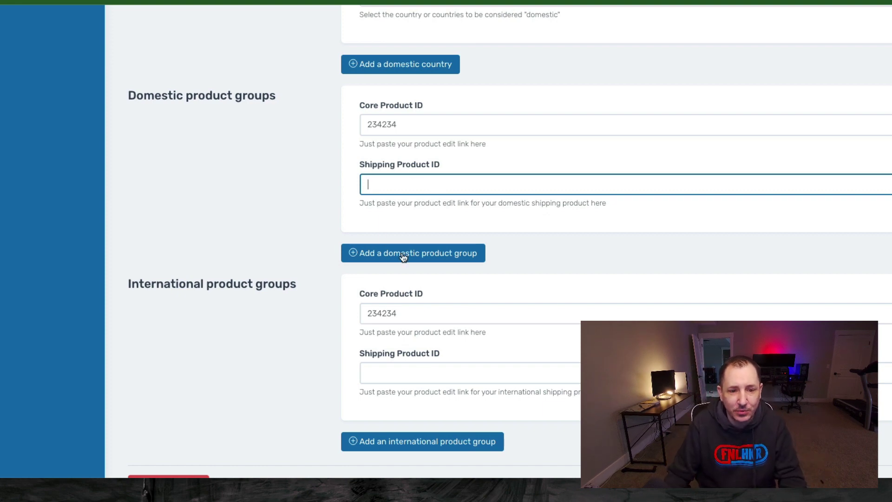
left_click(451, 375)
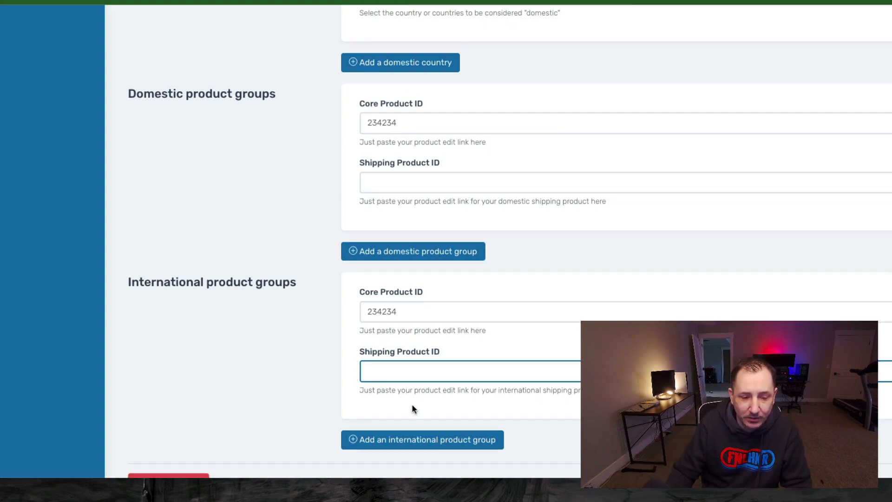
scroll(412, 404, "down", 1)
left_click(409, 191)
scroll(408, 158, "down", 1)
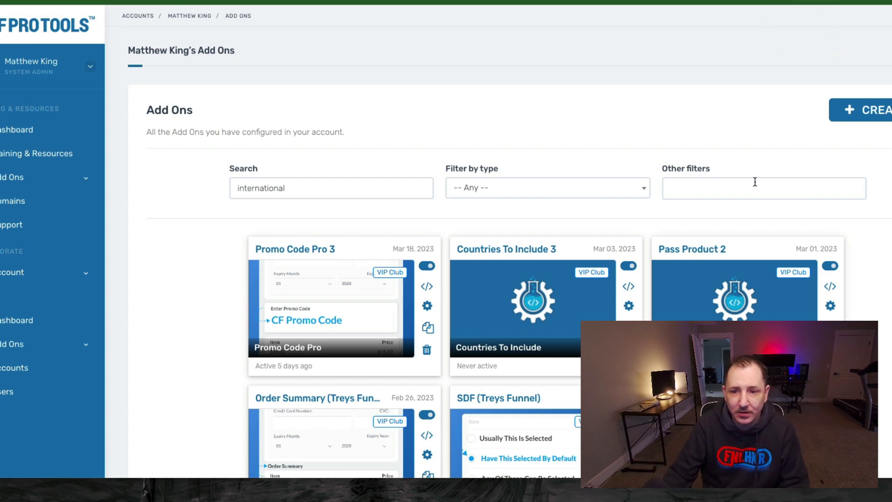
- Search the add-on catalogue for 'international' and start an International Forced Products add-on
left_click(888, 110)
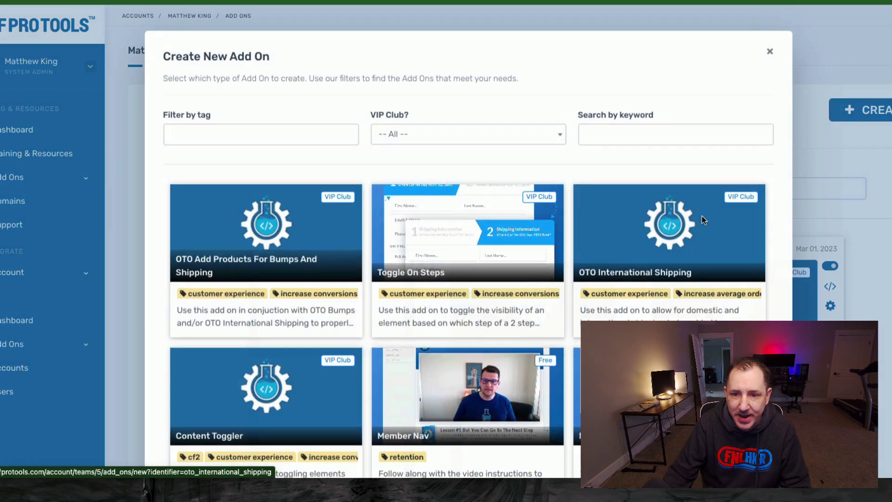
left_click(626, 133)
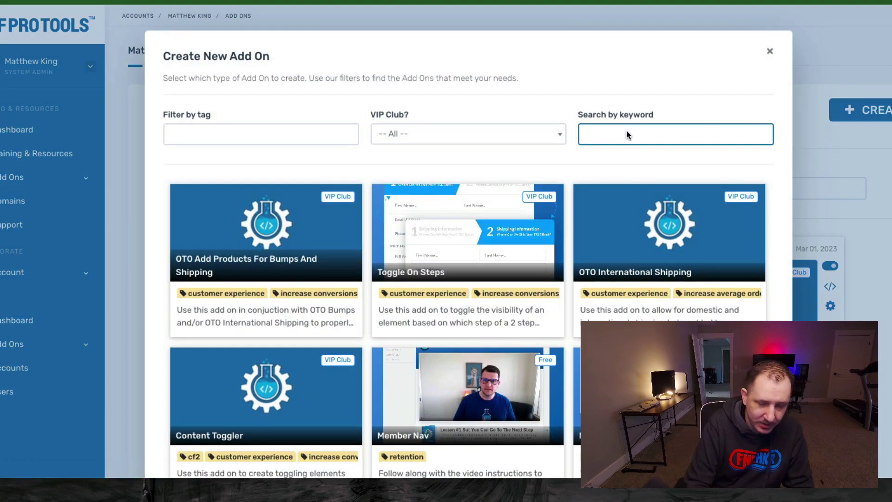
type("international")
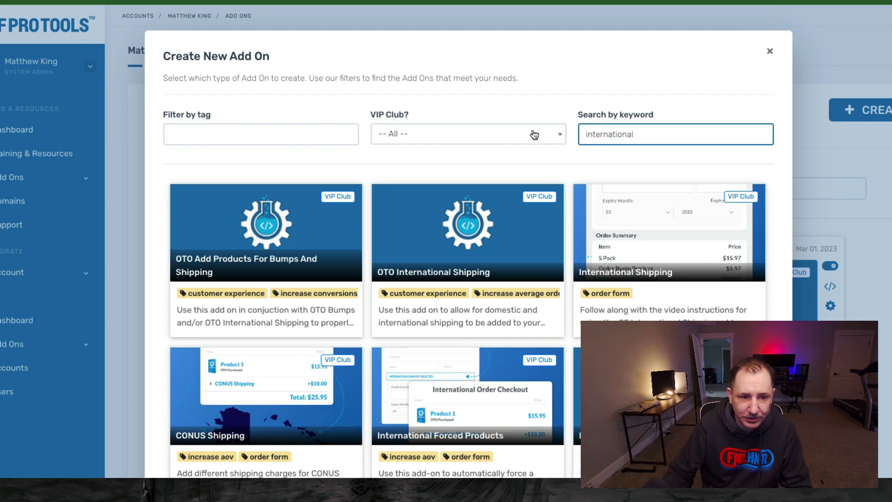
scroll(522, 320, "down", 2)
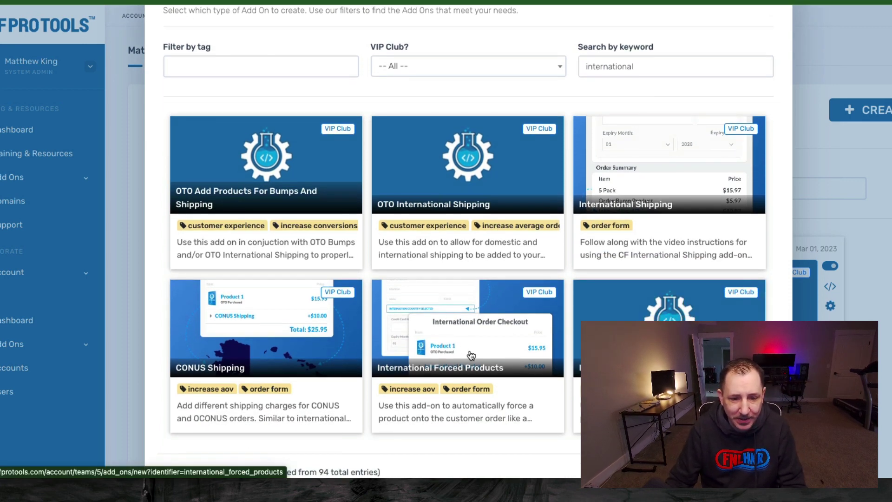
left_click(451, 339)
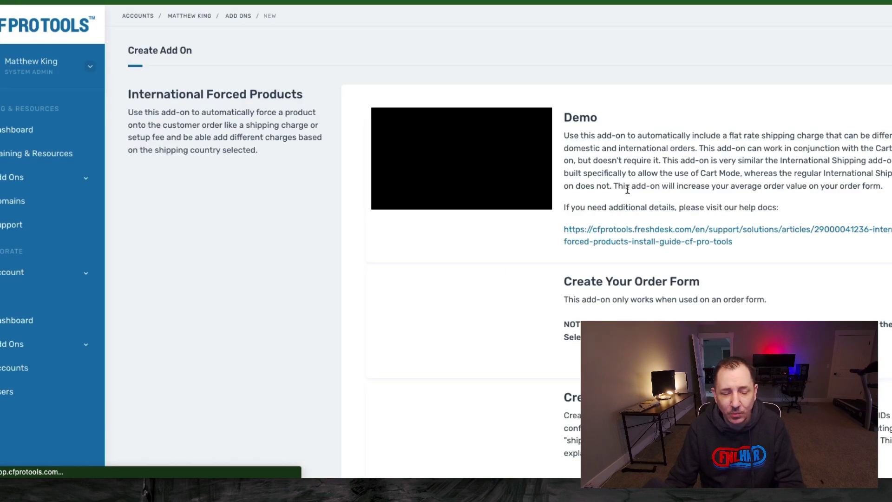
scroll(627, 188, "down", 2)
scroll(628, 190, "down", 15)
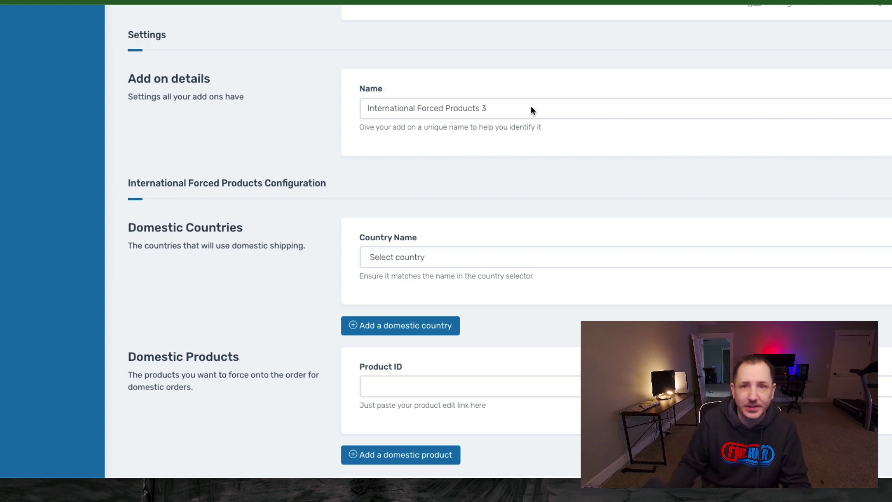
- Set United Kingdom as the domestic country for International Forced Products
left_click(456, 264)
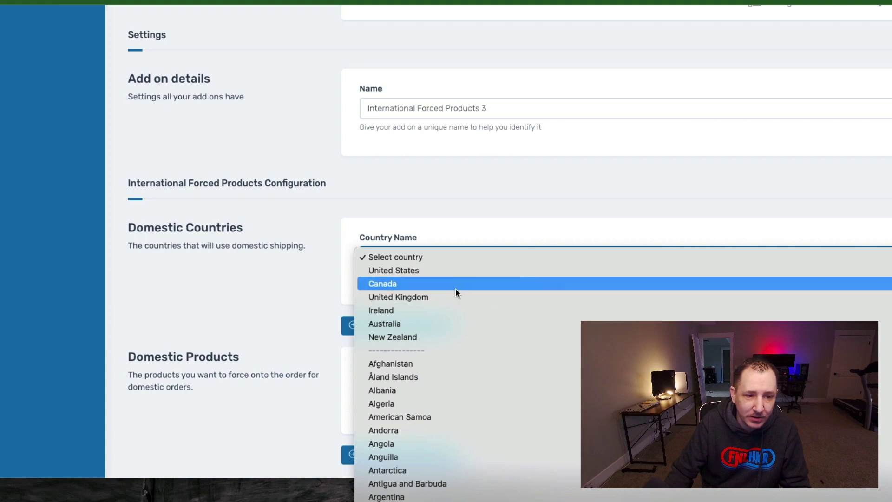
left_click(455, 300)
scroll(453, 274, "down", 3)
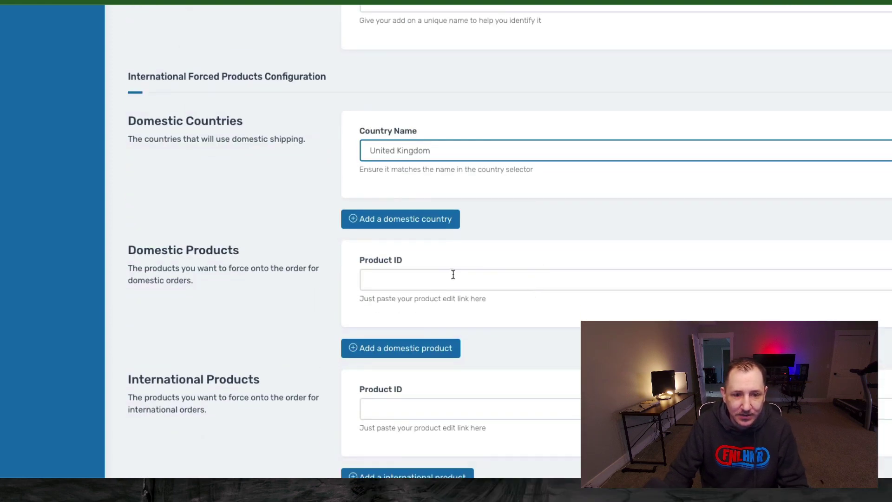
scroll(453, 274, "down", 1)
- Enter domestic product ID 234234 and international product ID 234235, then create the add-on
left_click(437, 261)
type("234")
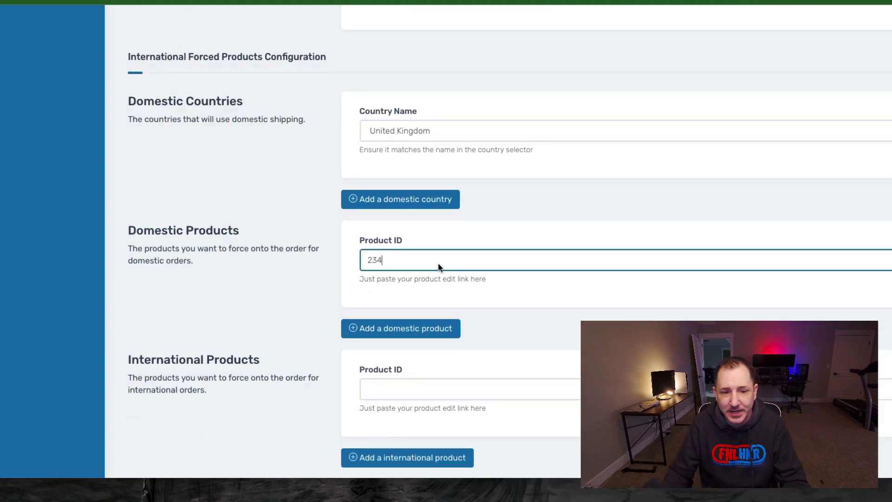
type("234")
left_click(456, 391)
type("234234")
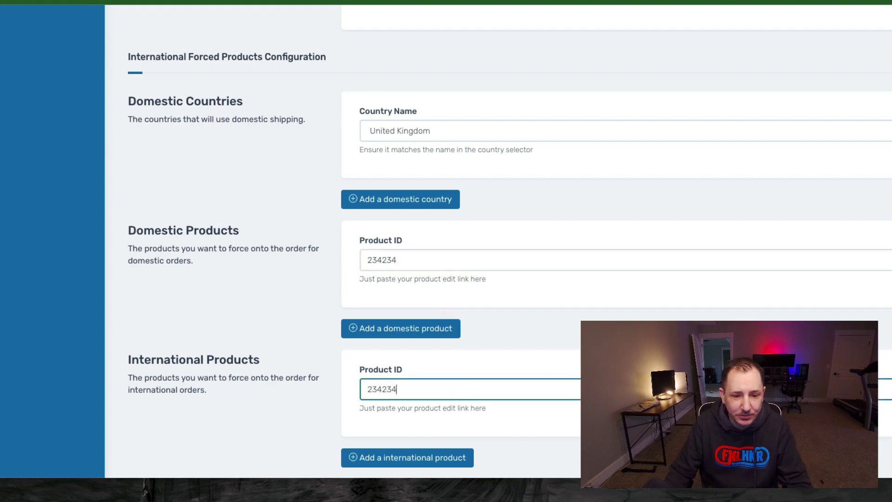
key("BackSpace")
type("5")
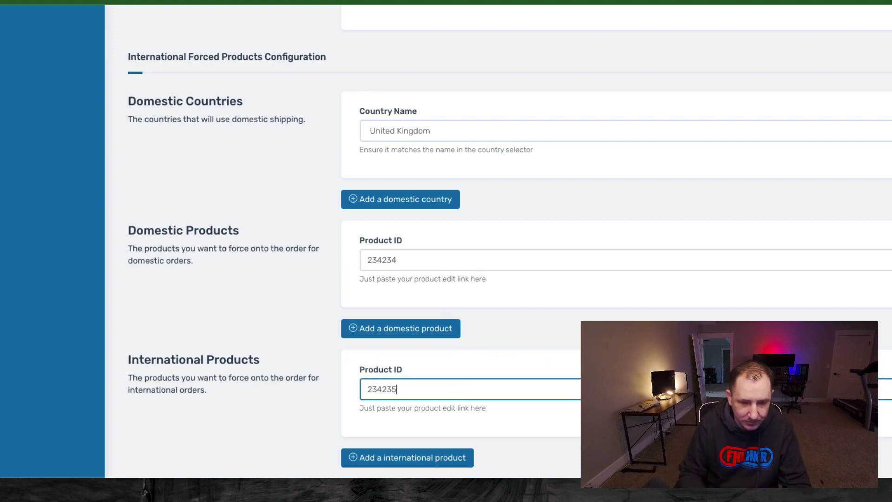
scroll(512, 309, "down", 2)
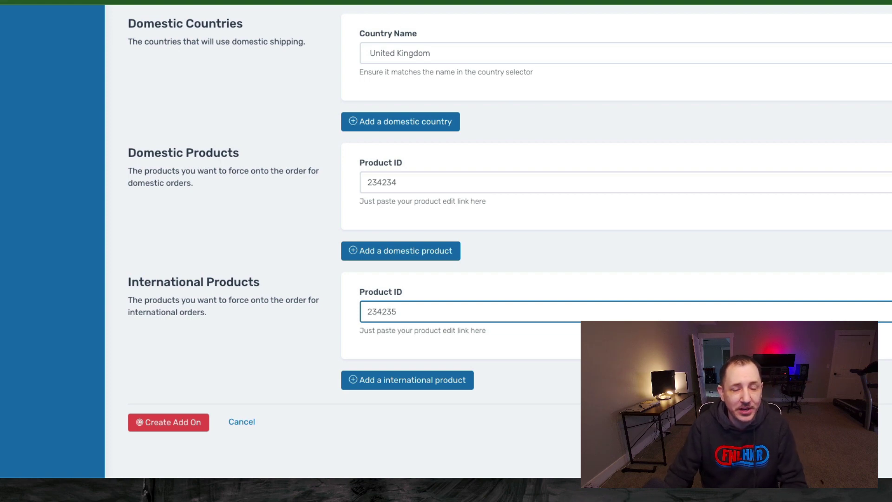
key("Return")
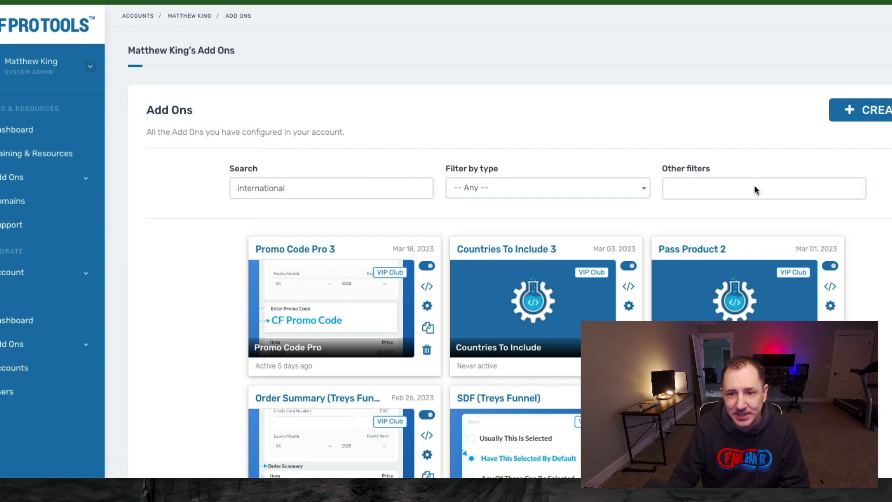
- Start a new add-on and search the catalogue for 'Grouped Products' to show Grouped and OTO Grouped Products
left_click(864, 110)
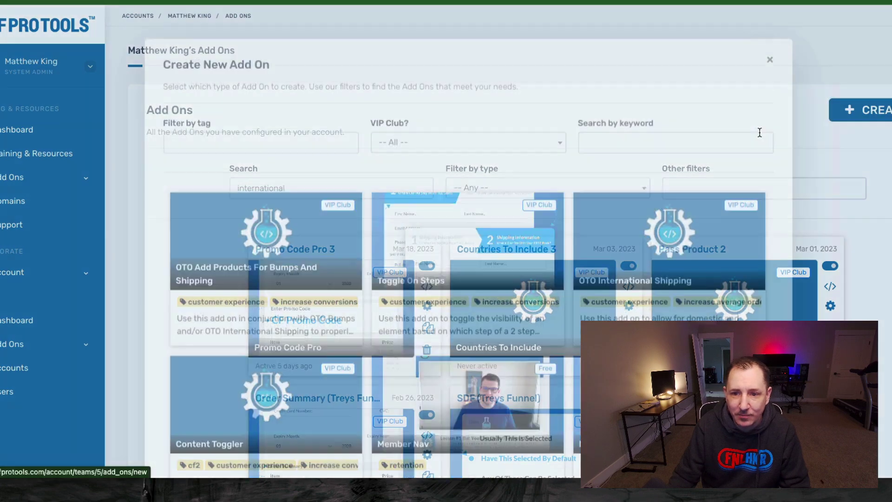
left_click(637, 135)
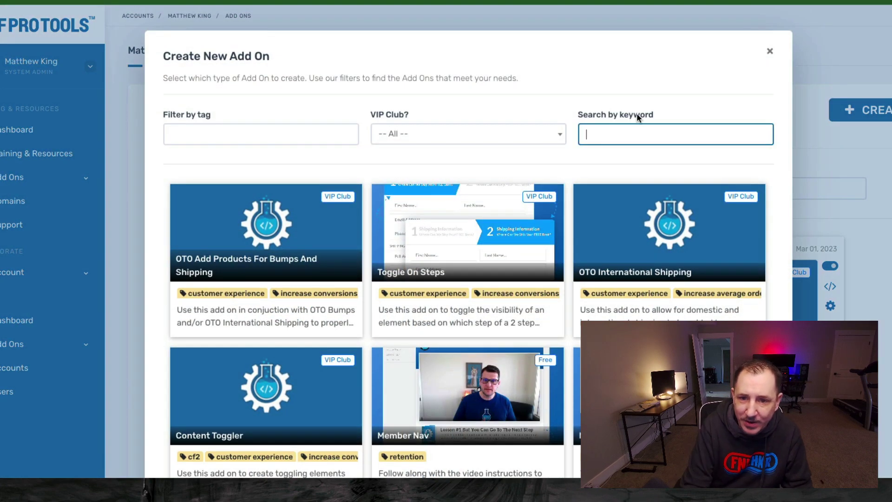
type("G")
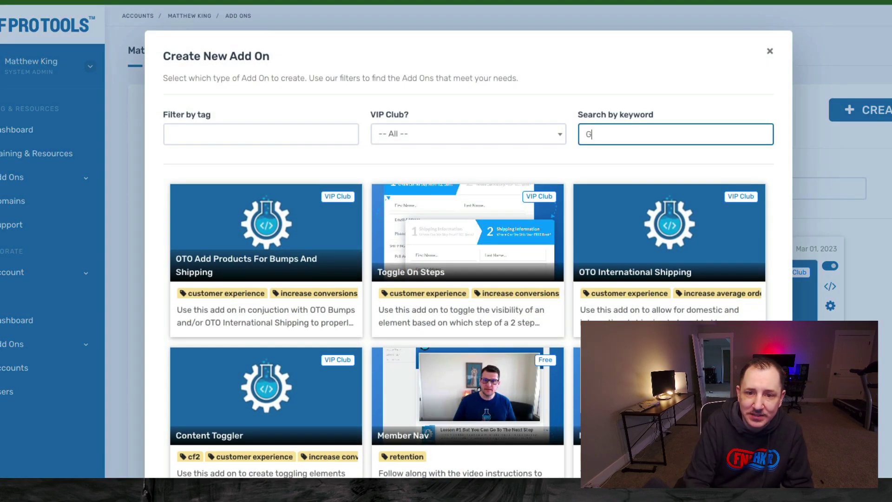
type("rouped Products")
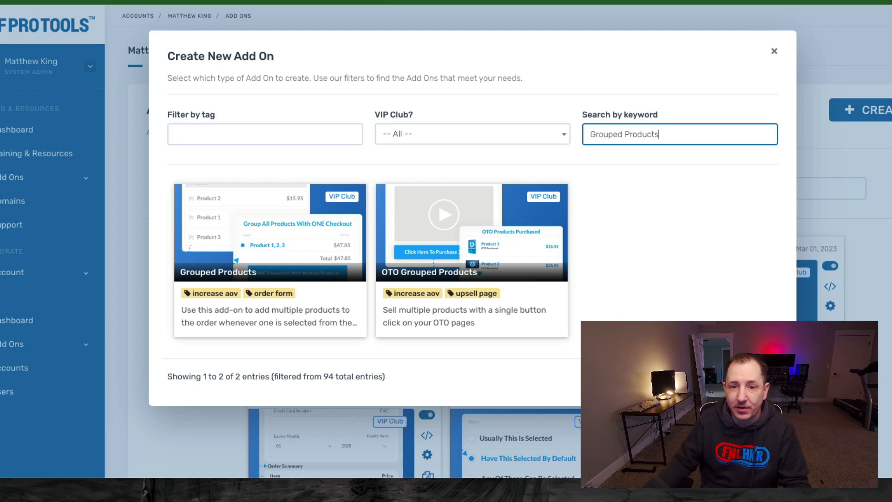
left_click(593, 154)
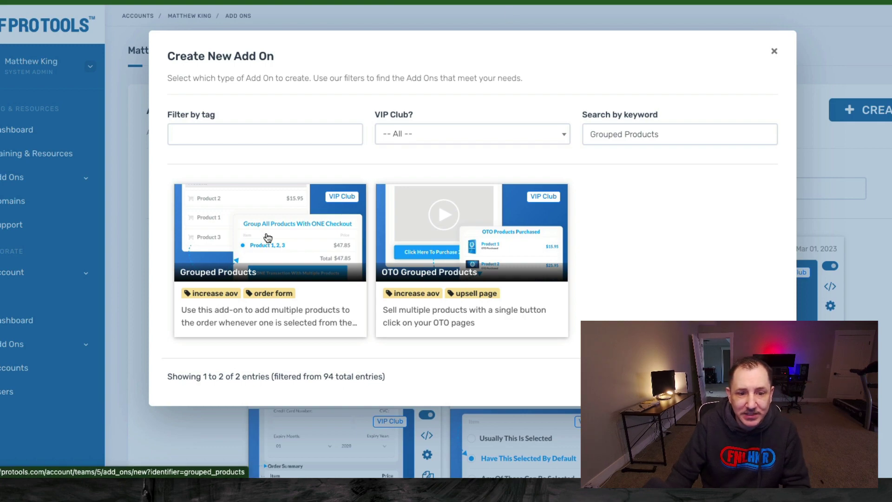
- Search the add-on catalogue for 'Forced Products' to list Forced and International Forced Products
triple_click(652, 136)
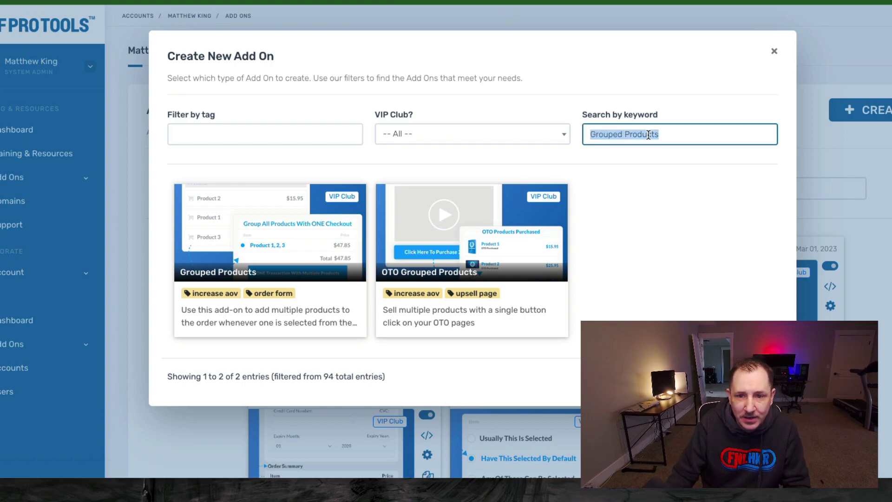
type("Forced Products")
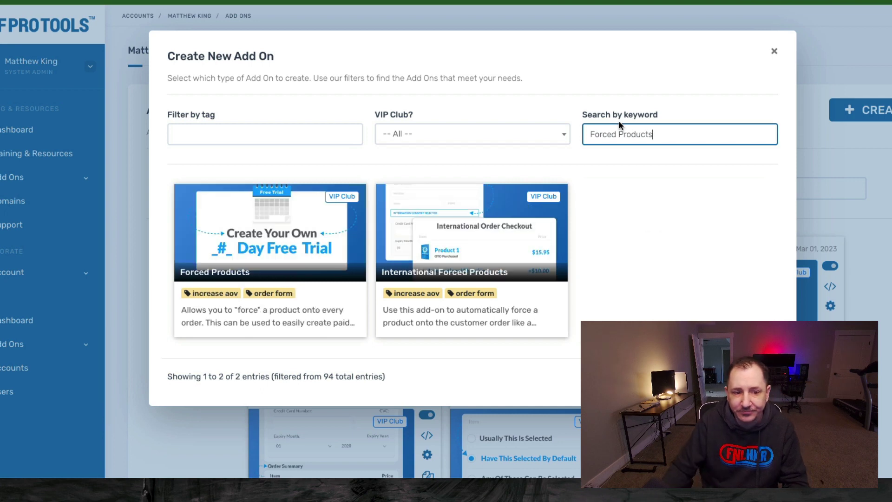
key("Tab")
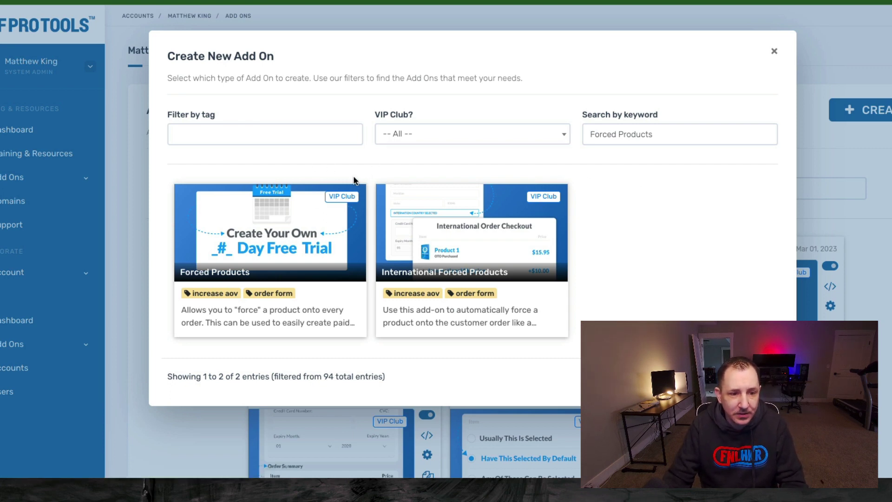
triple_click(691, 131)
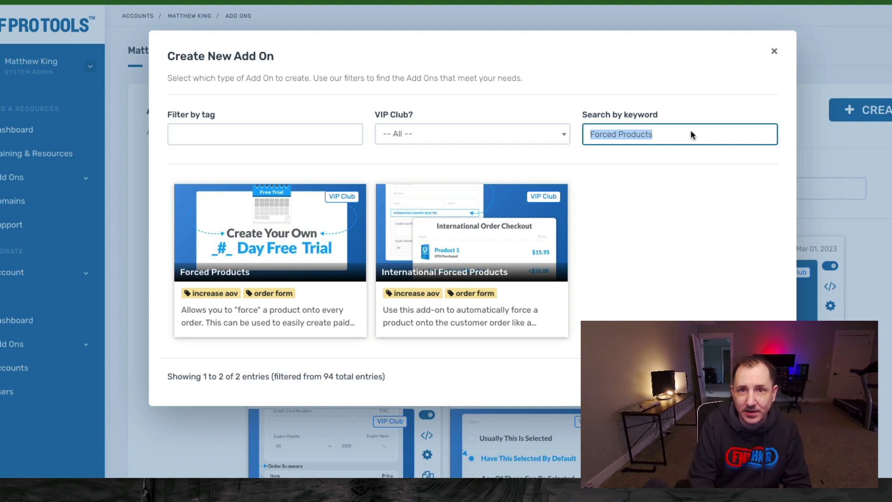
- Search 'Conus' and start a CONUS Shipping add-on, reviewing its OCONUS states and product-group fields
type("Conus")
left_click(336, 258)
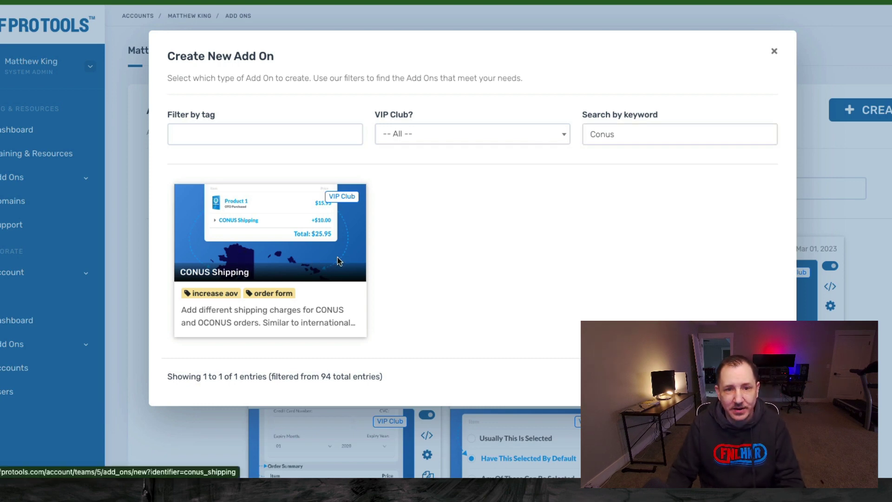
left_click(285, 261)
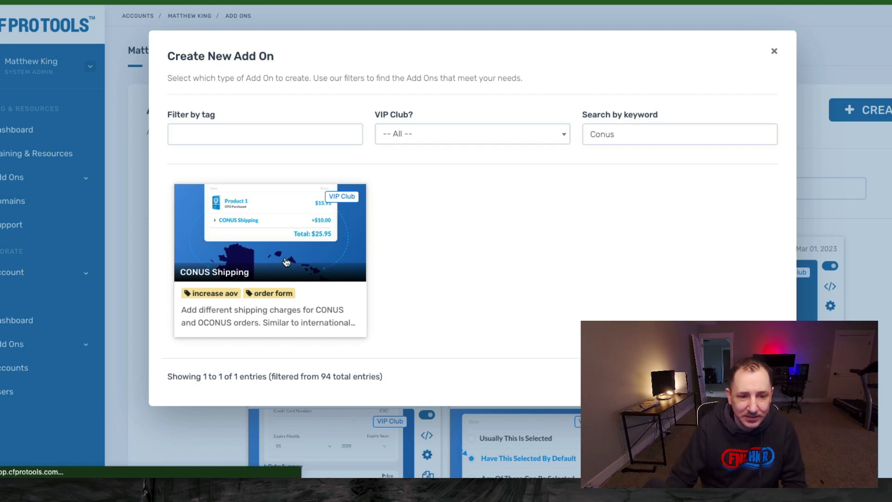
scroll(601, 167, "down", 8)
scroll(601, 163, "down", 10)
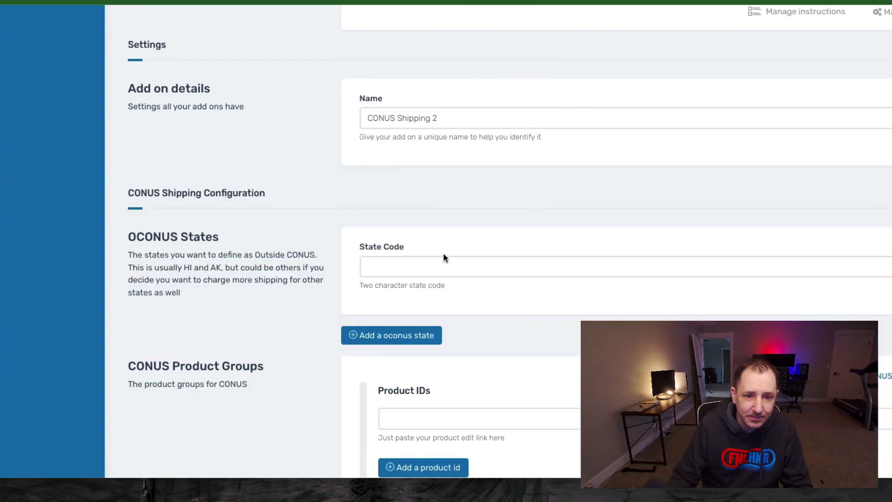
scroll(444, 253, "down", 10)
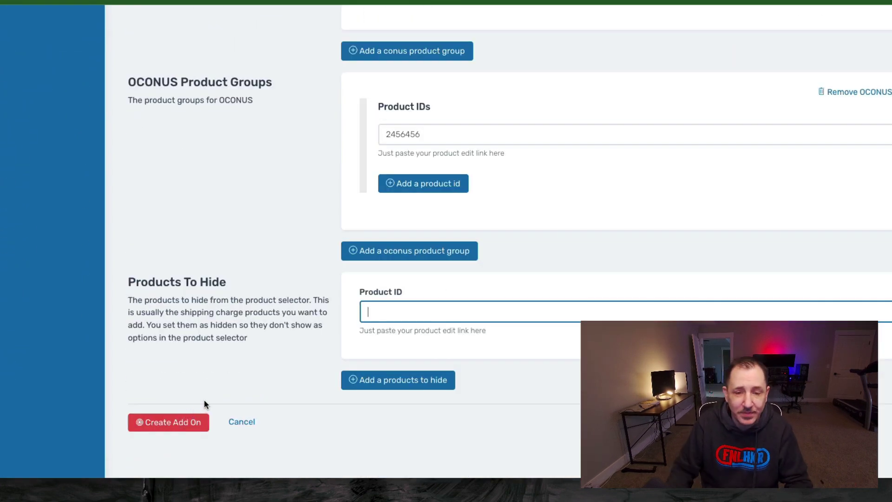